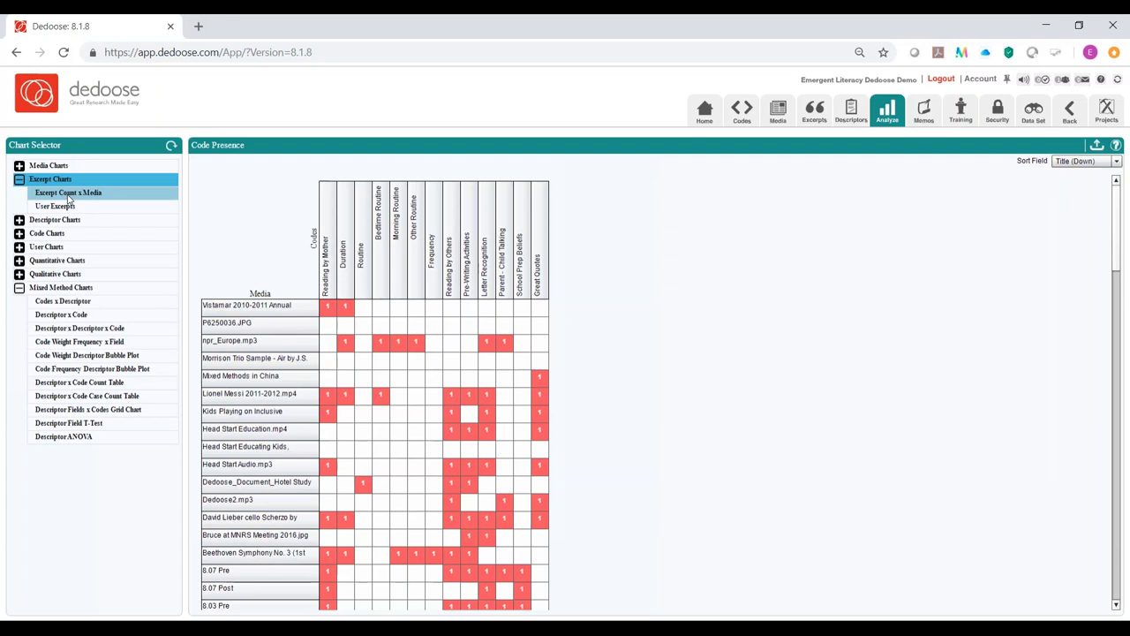
View the Code Application chart from the code charts group and collapse that group again
left_click(14, 234)
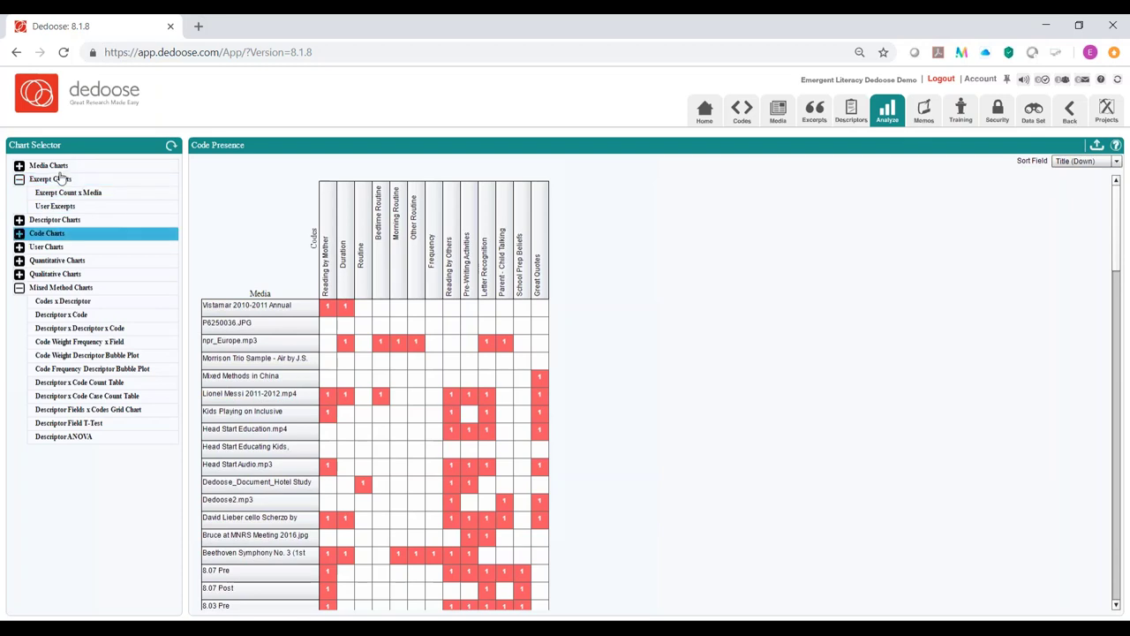
left_click(36, 235)
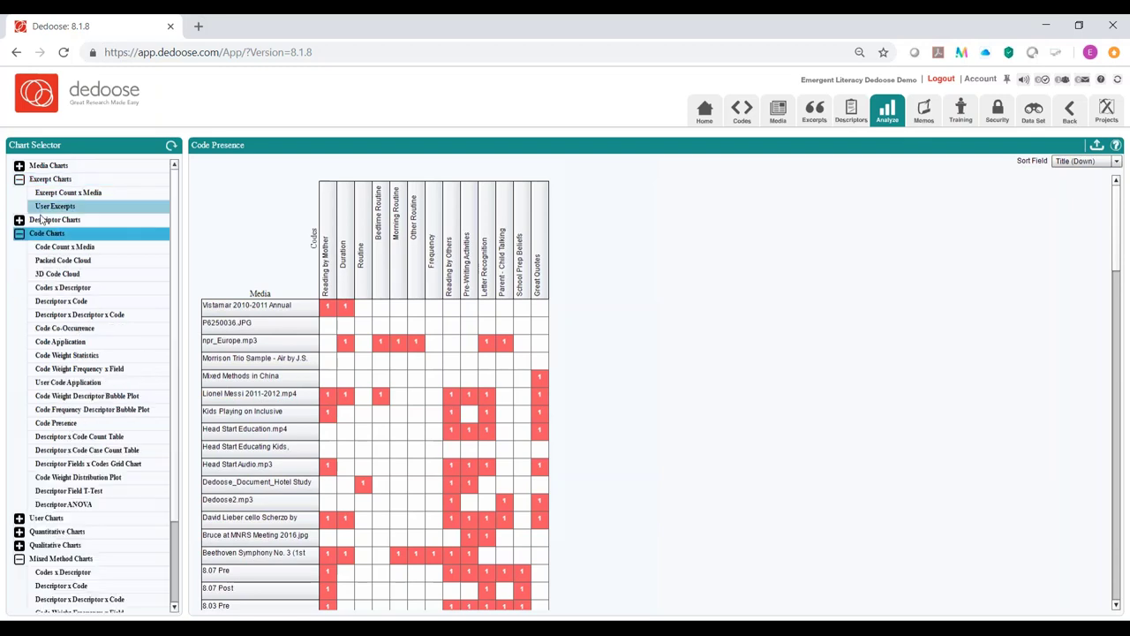
left_click(75, 345)
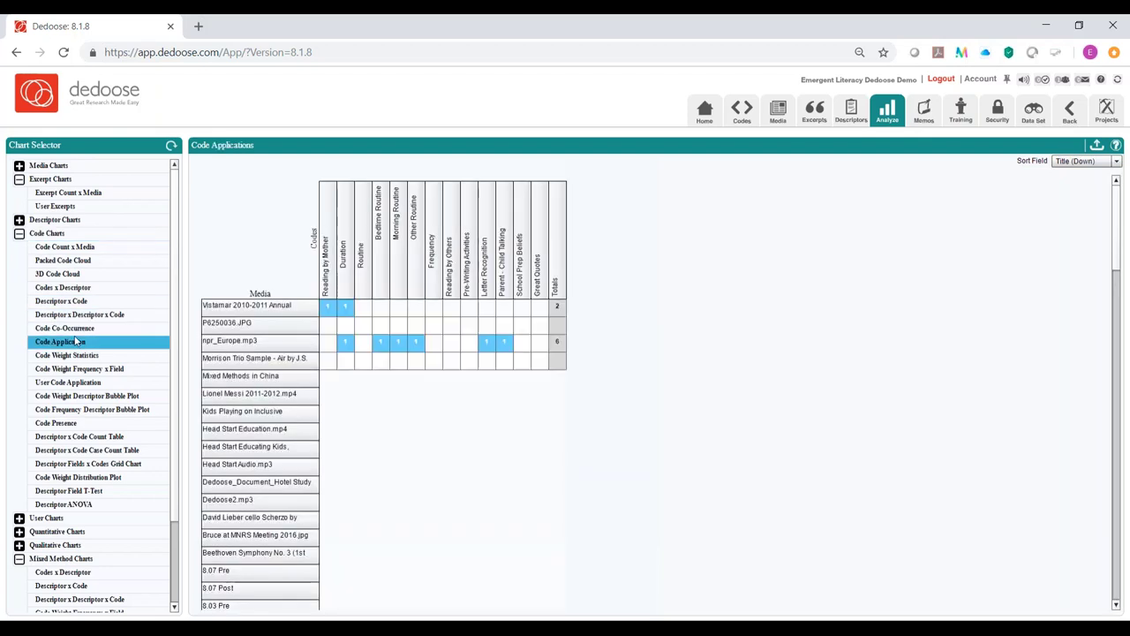
left_click(19, 234)
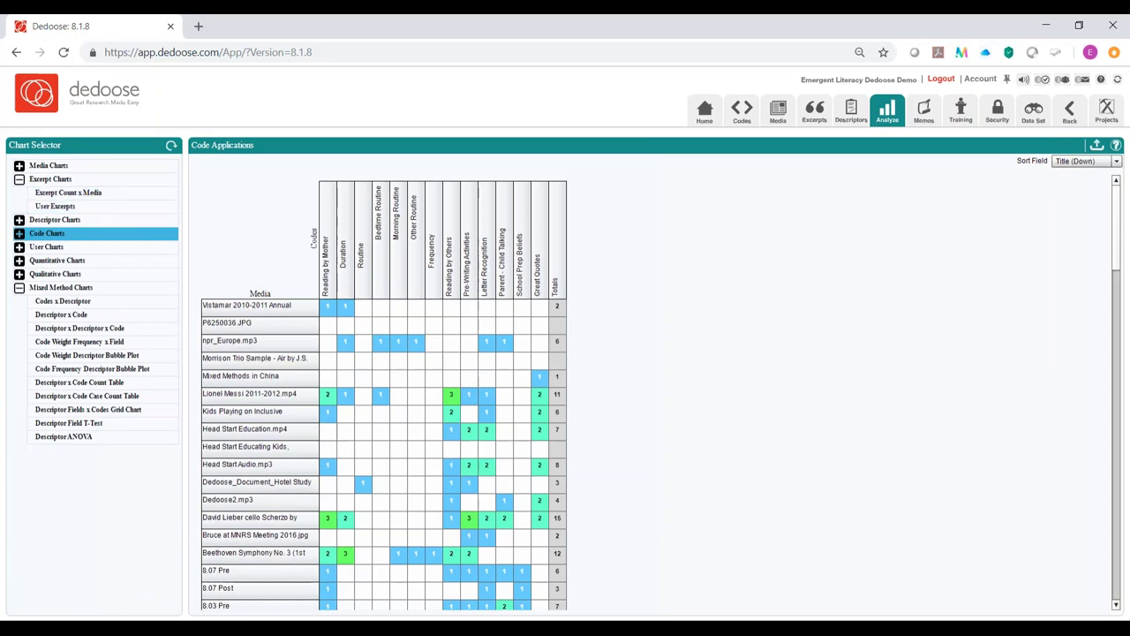
View the Descriptor Ratios Multi Chart from the descriptor charts group, with the Excerpt Charts group collapsed
left_click(18, 220)
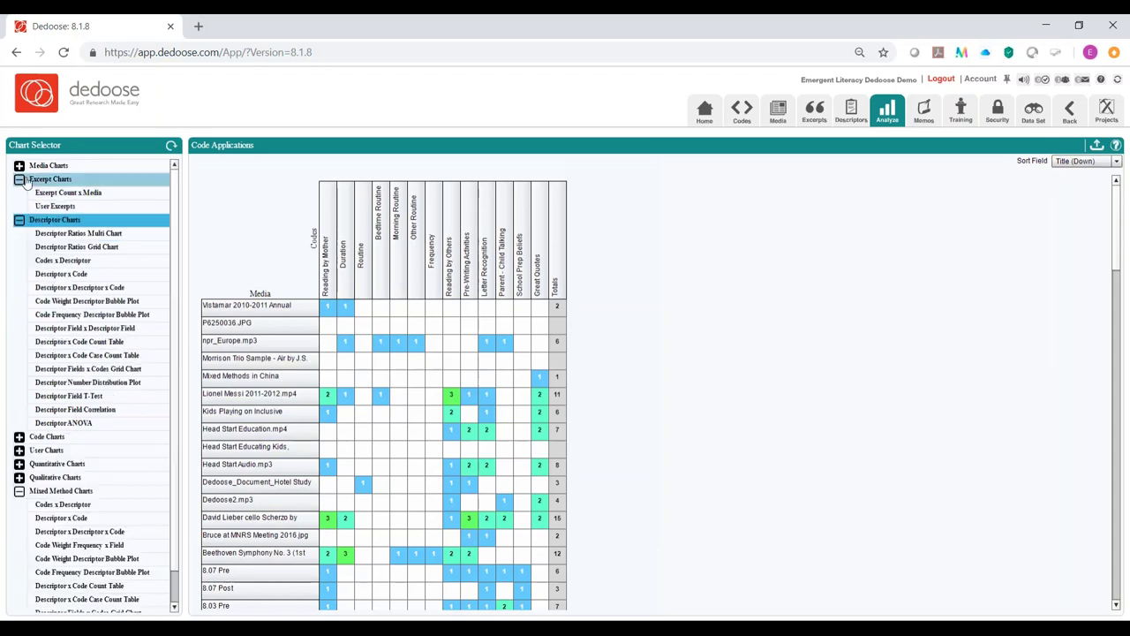
left_click(18, 179)
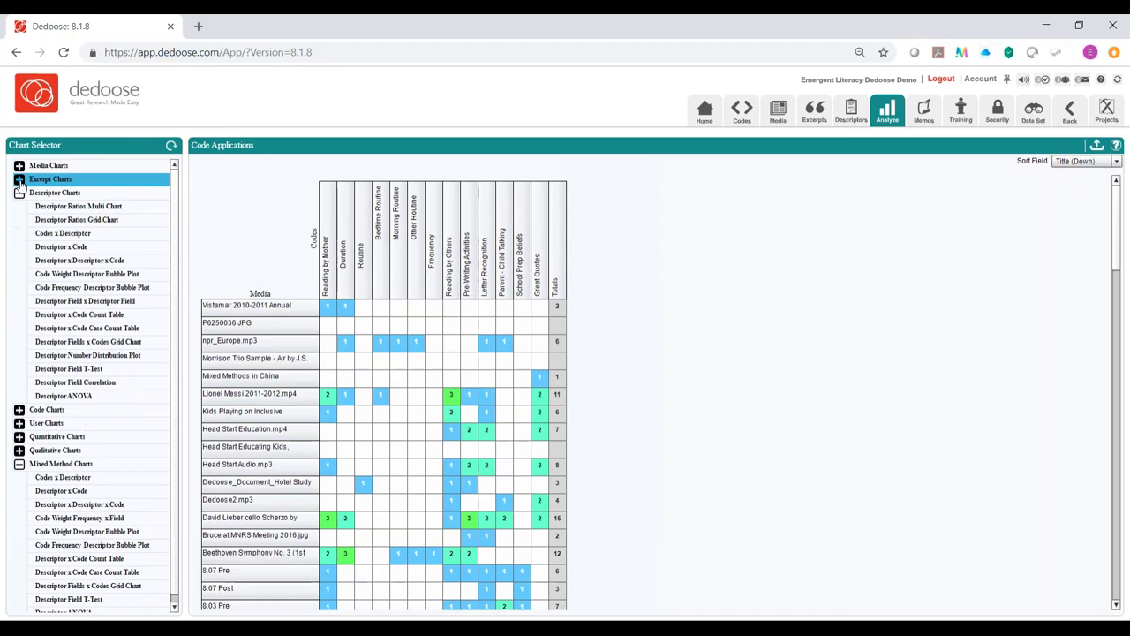
left_click(60, 208)
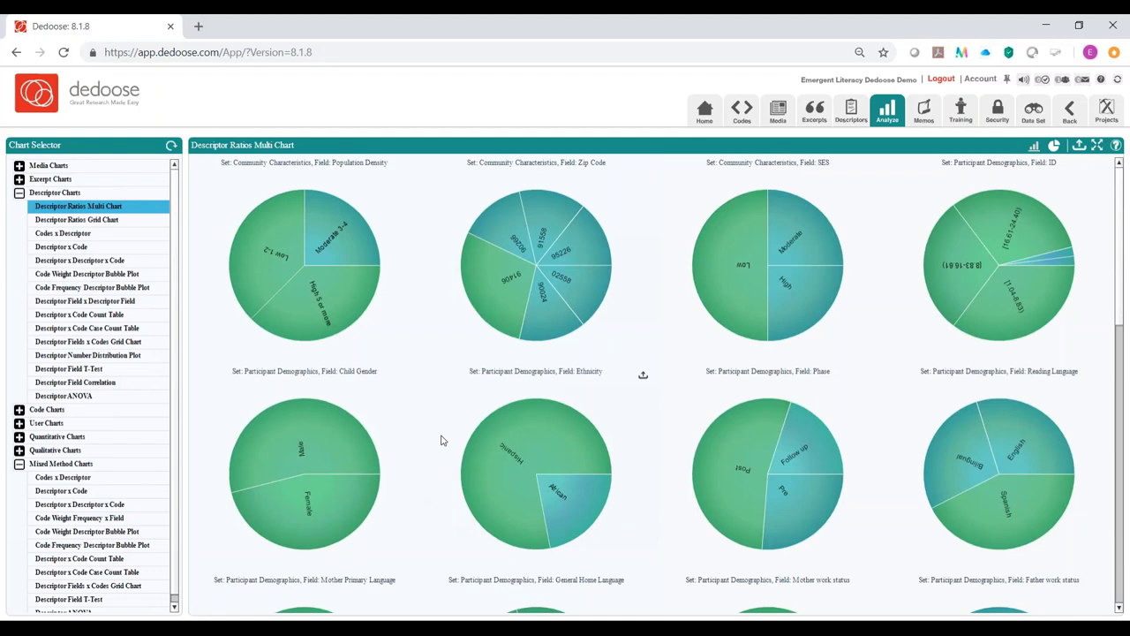
scroll(443, 439, "down", 2)
scroll(444, 442, "up", 1)
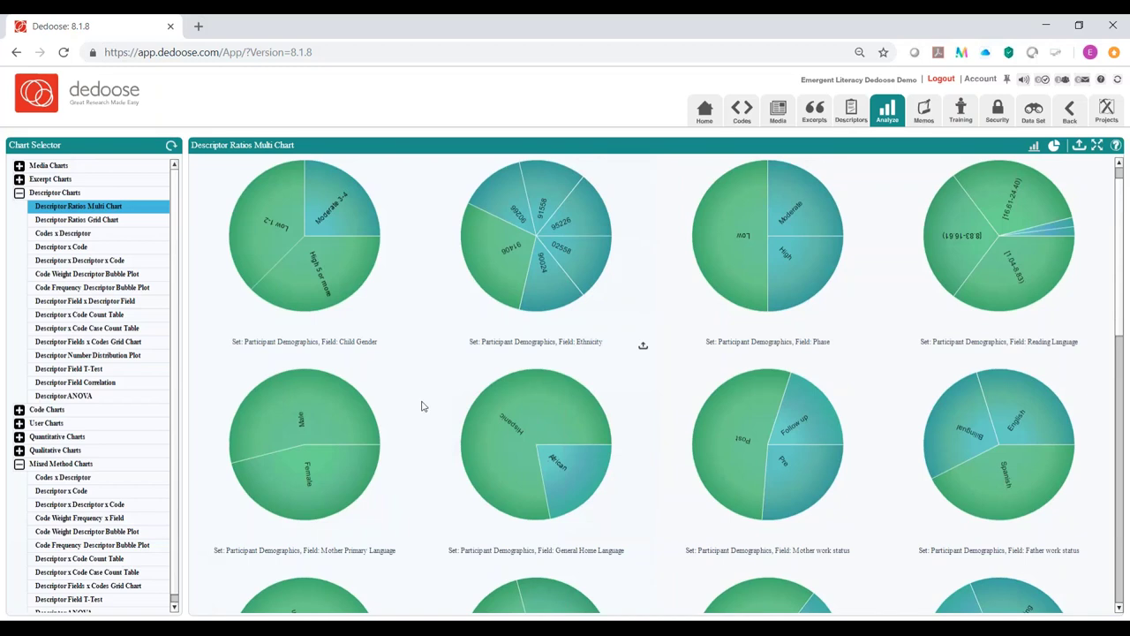
Make the excerpts behind the Male slice of the Child Gender pie the active data set and close the reviewer
mouse_move(339, 416)
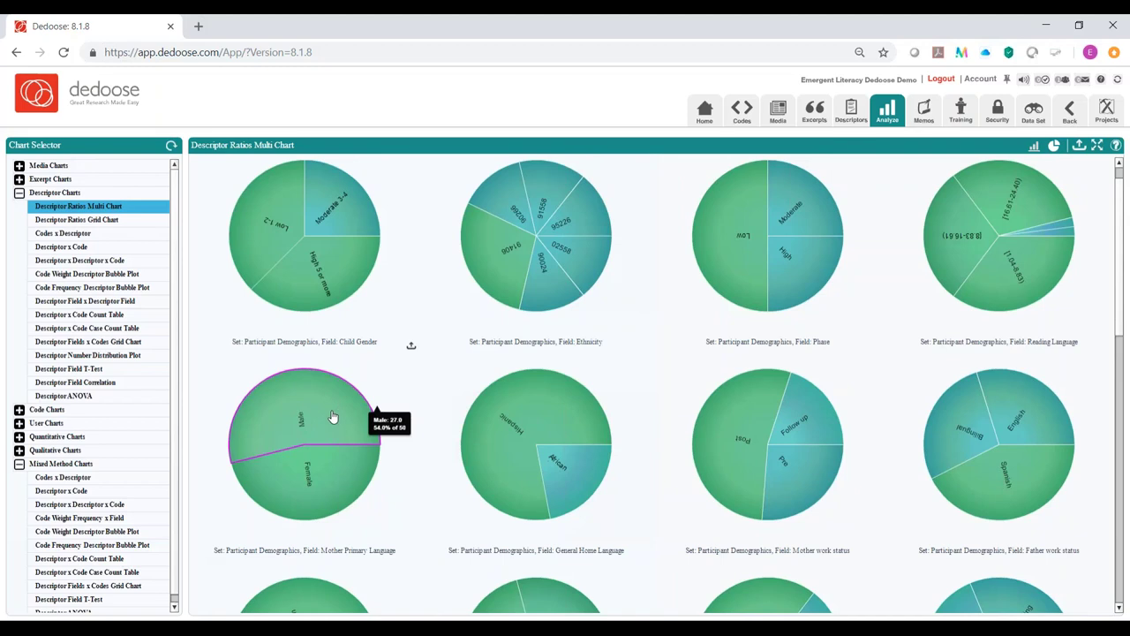
left_click(333, 416)
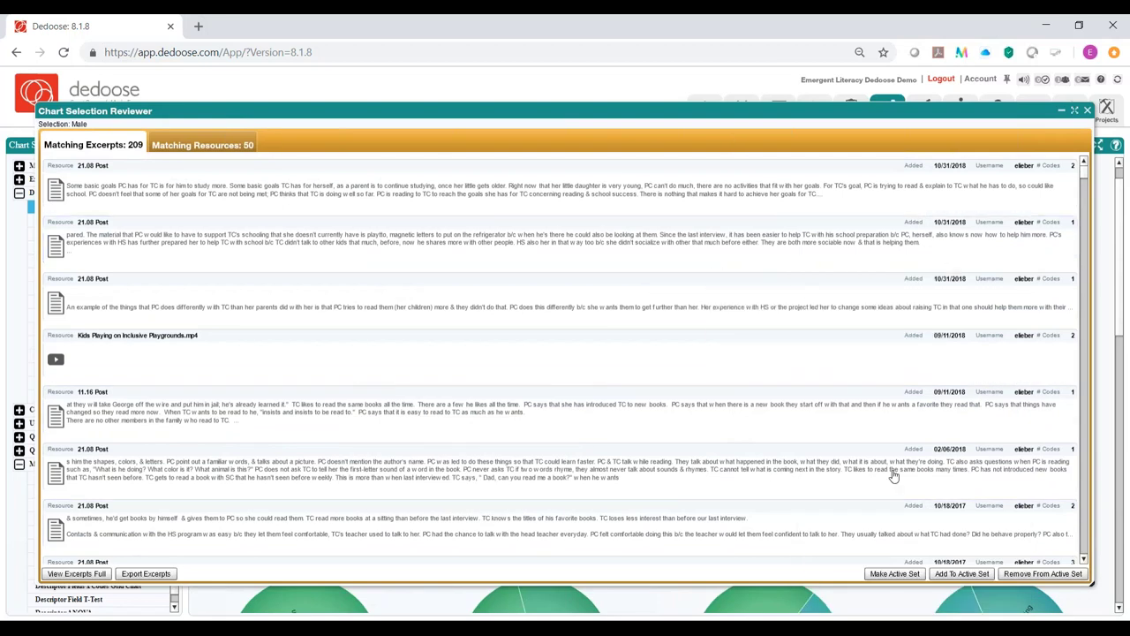
left_click(883, 574)
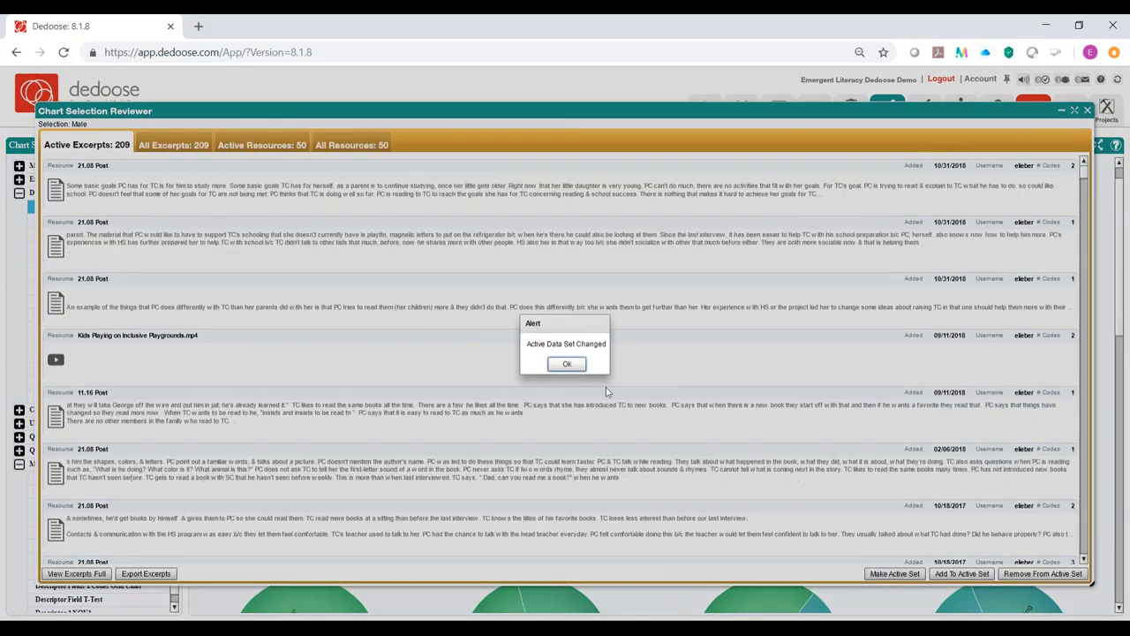
left_click(567, 365)
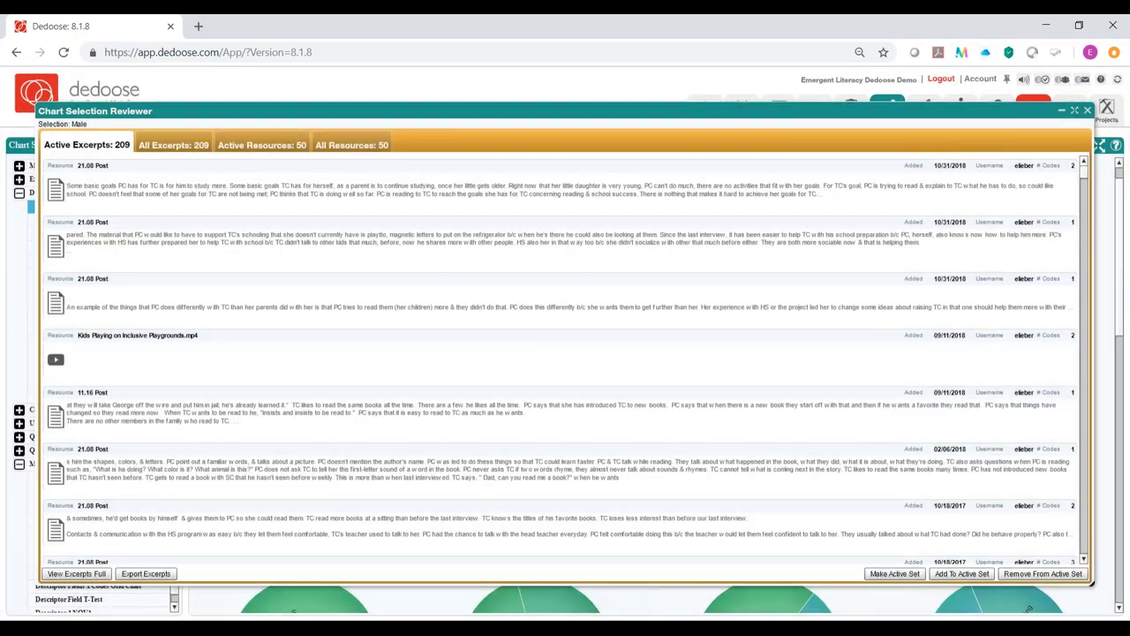
left_click(1087, 111)
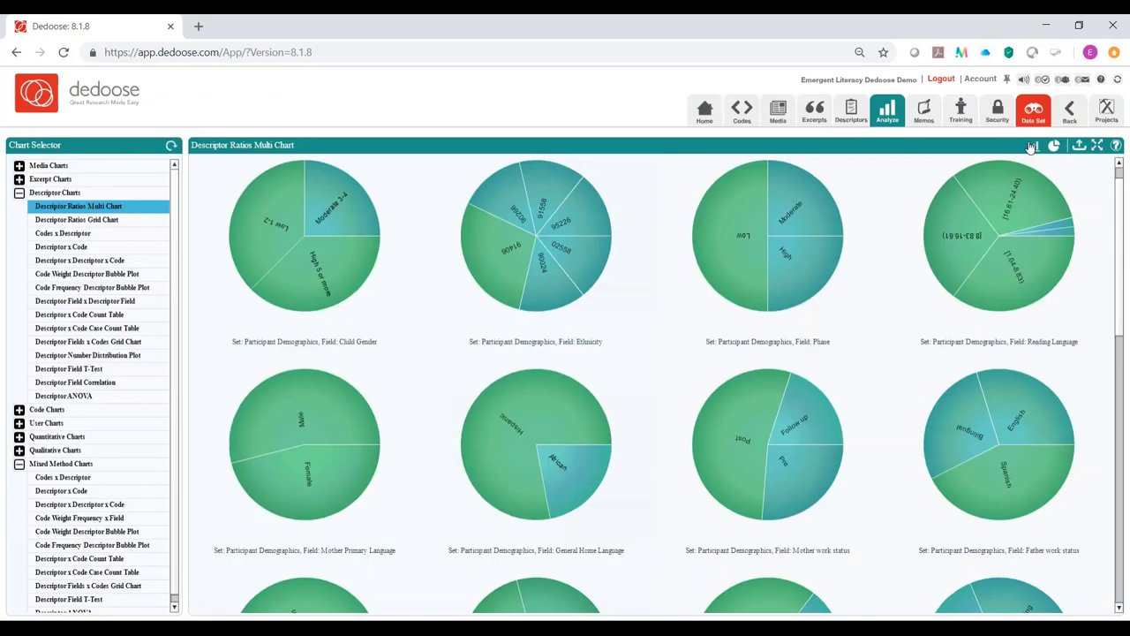
Show the mixed-method Codes x Descriptor chart for Participant Demographics, Child Gender, and compare it with the data set filter off and on
left_click(68, 477)
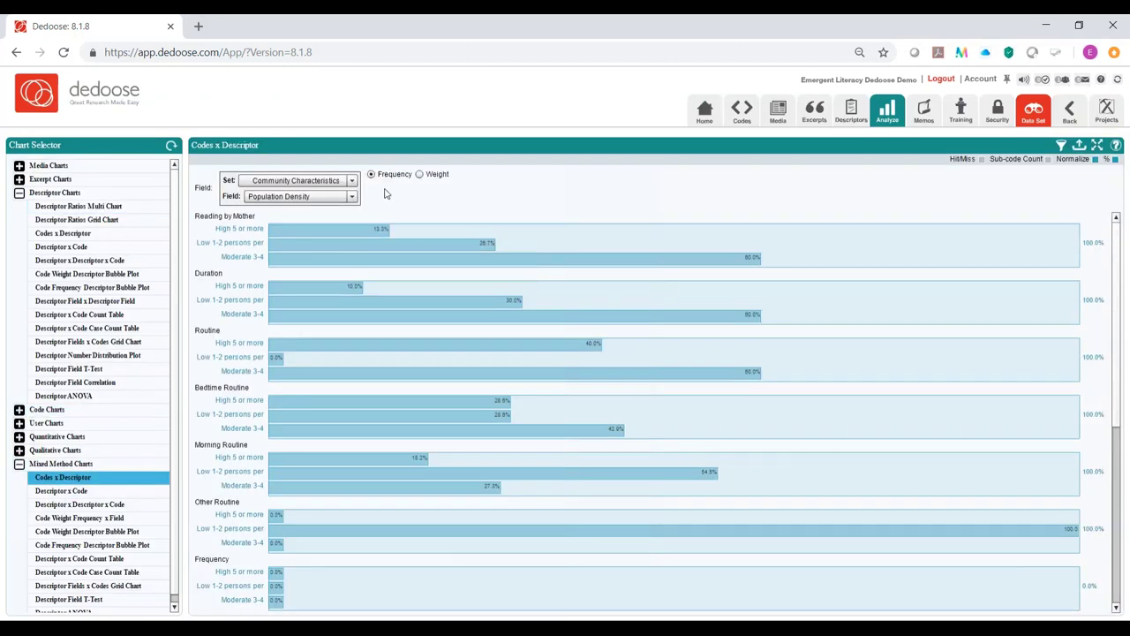
left_click(356, 182)
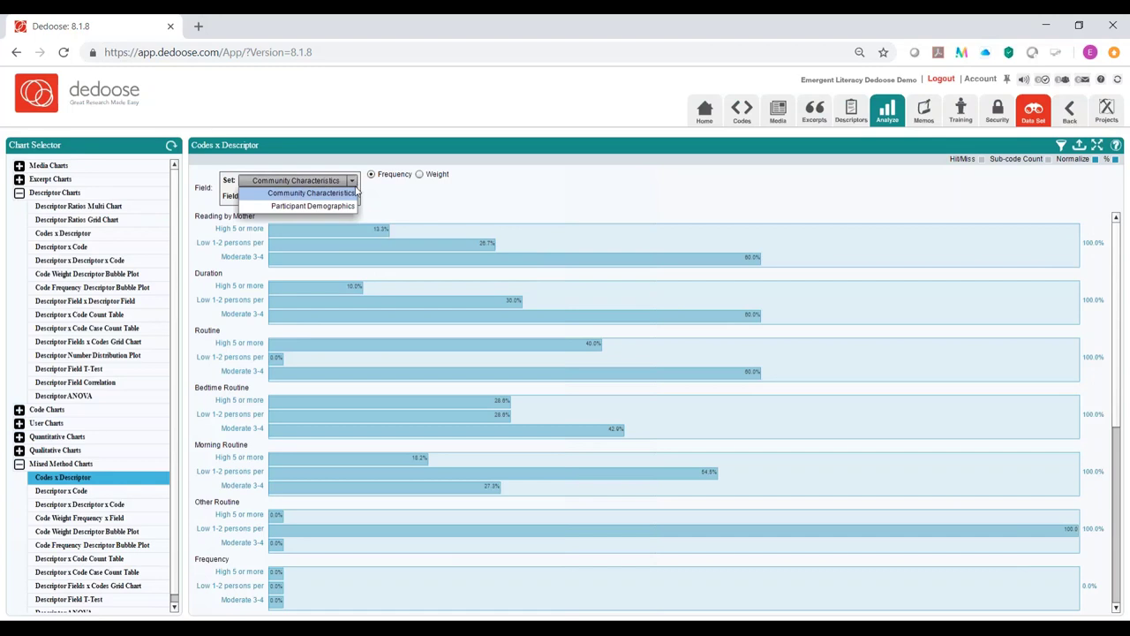
left_click(352, 204)
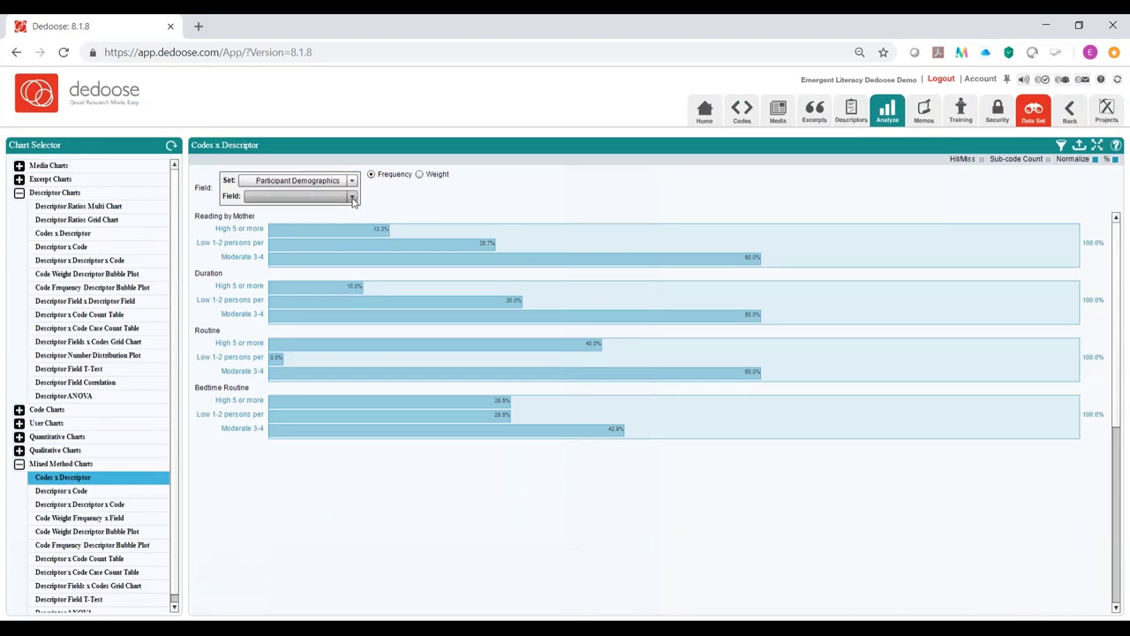
left_click(352, 198)
left_click(335, 193)
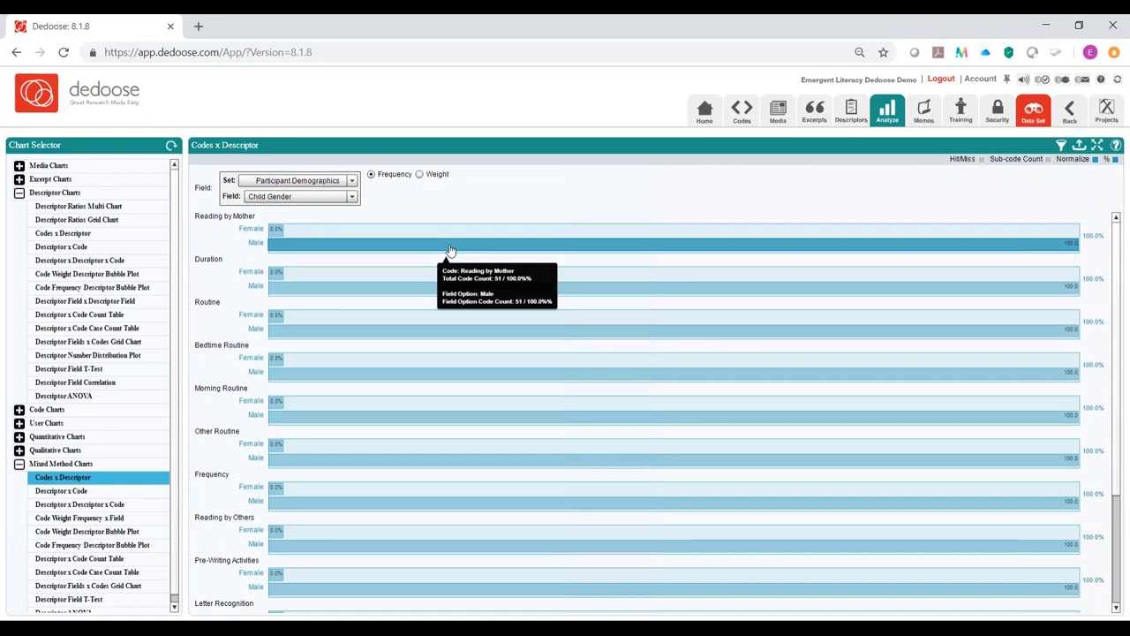
left_click(1063, 145)
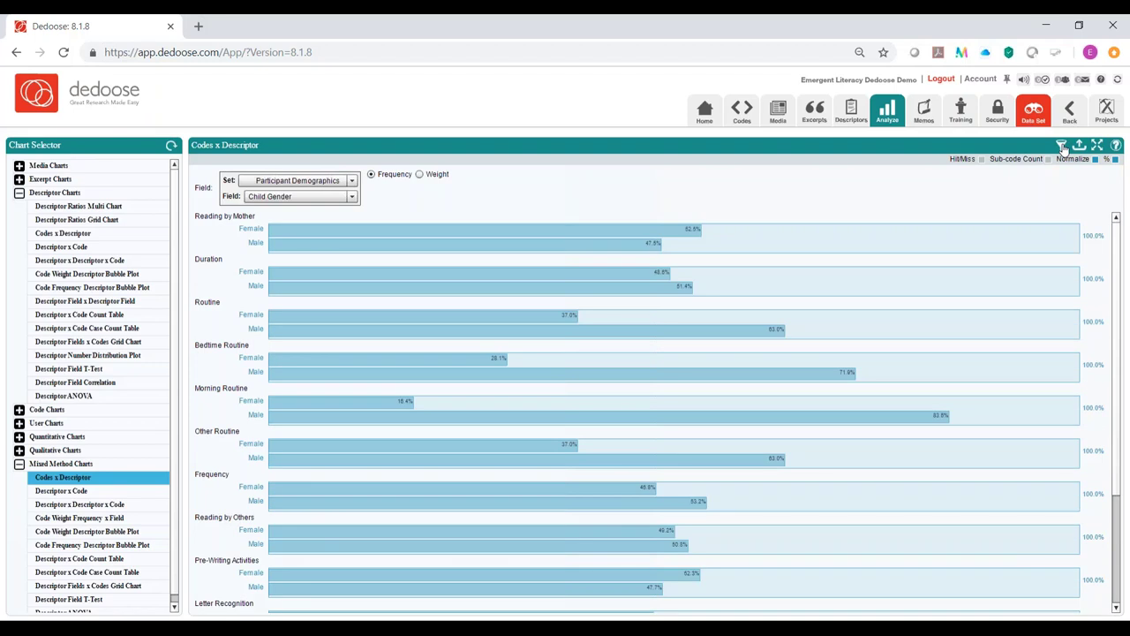
left_click(1063, 145)
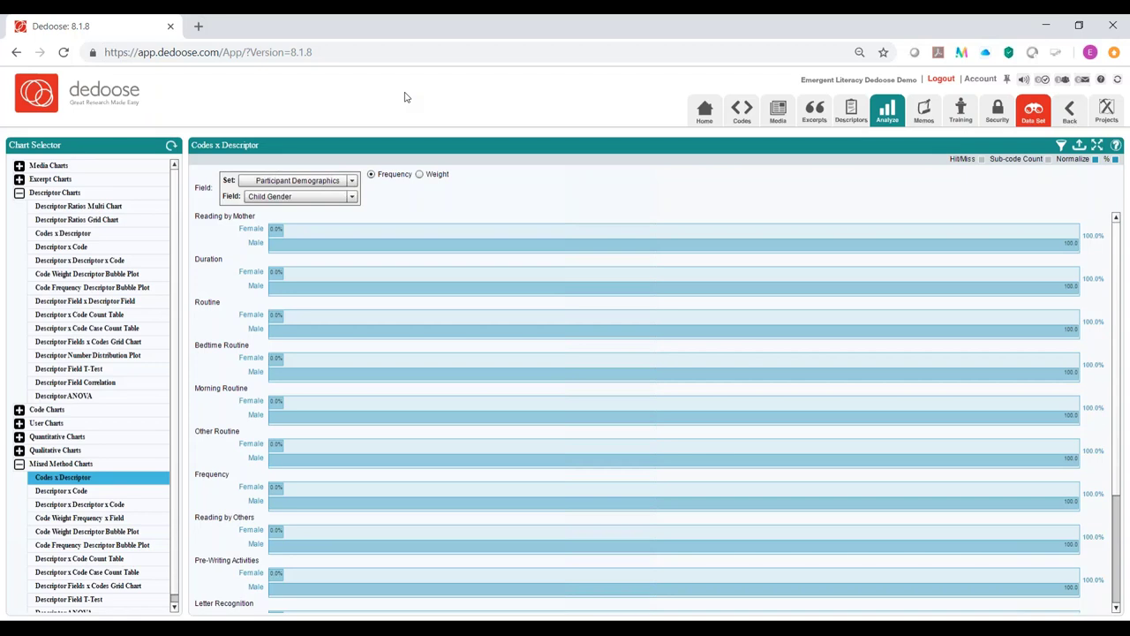
Clear the current data set in the Data Selector and return to the chart
left_click(1029, 111)
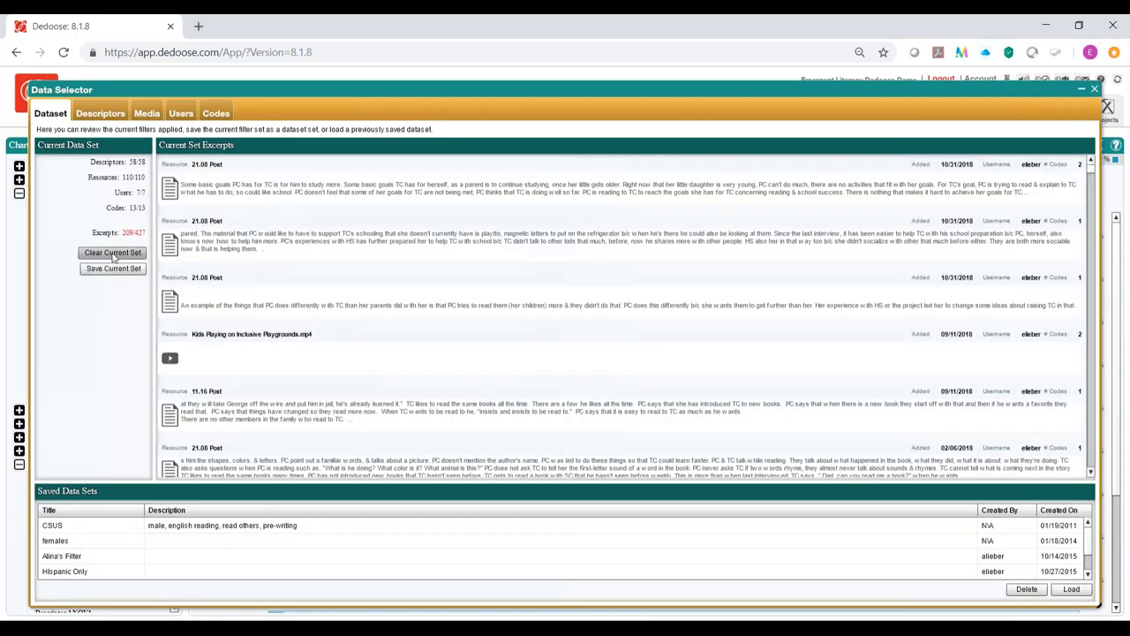
left_click(113, 253)
left_click(567, 365)
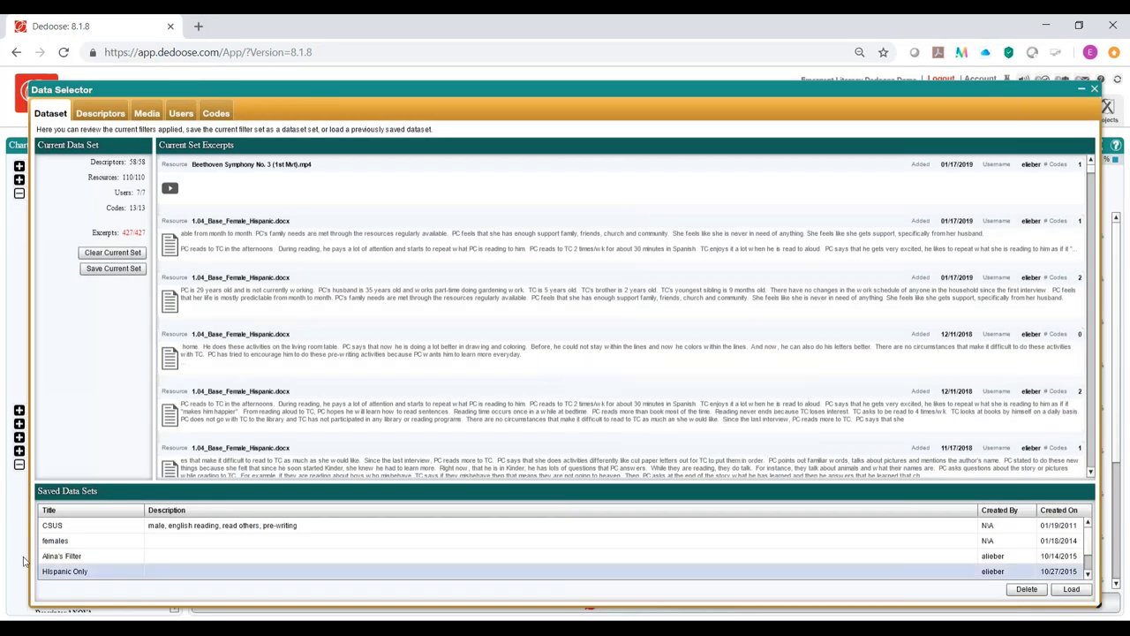
left_click(1095, 90)
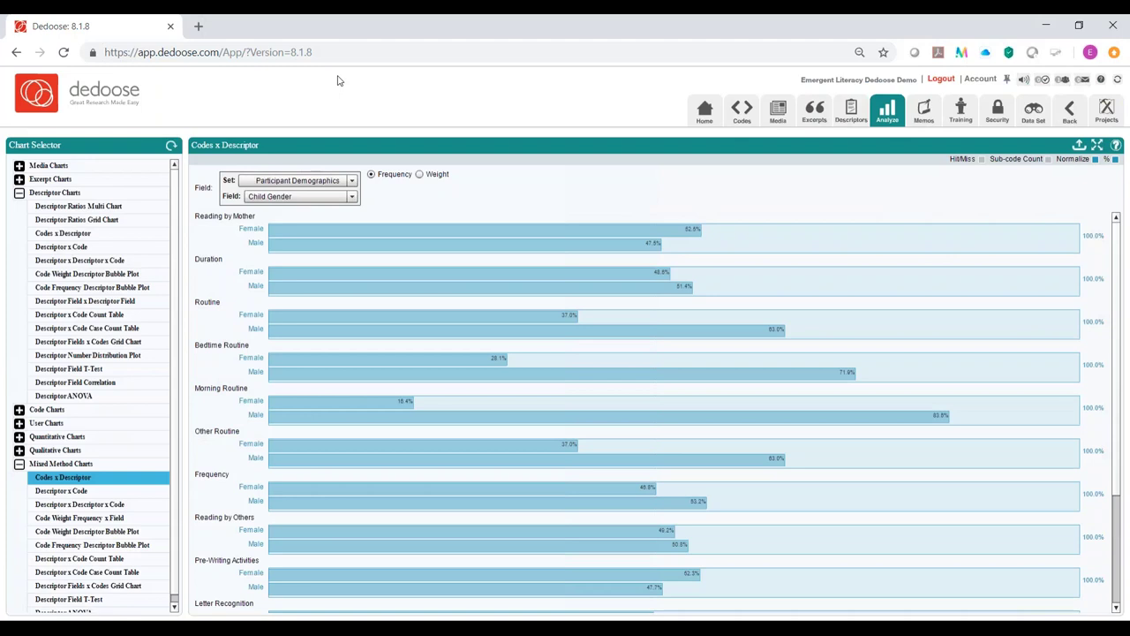
Show the Descriptor Ratios Grid Chart with Child Gender from the Participant Demographics set as the target field
left_click(113, 220)
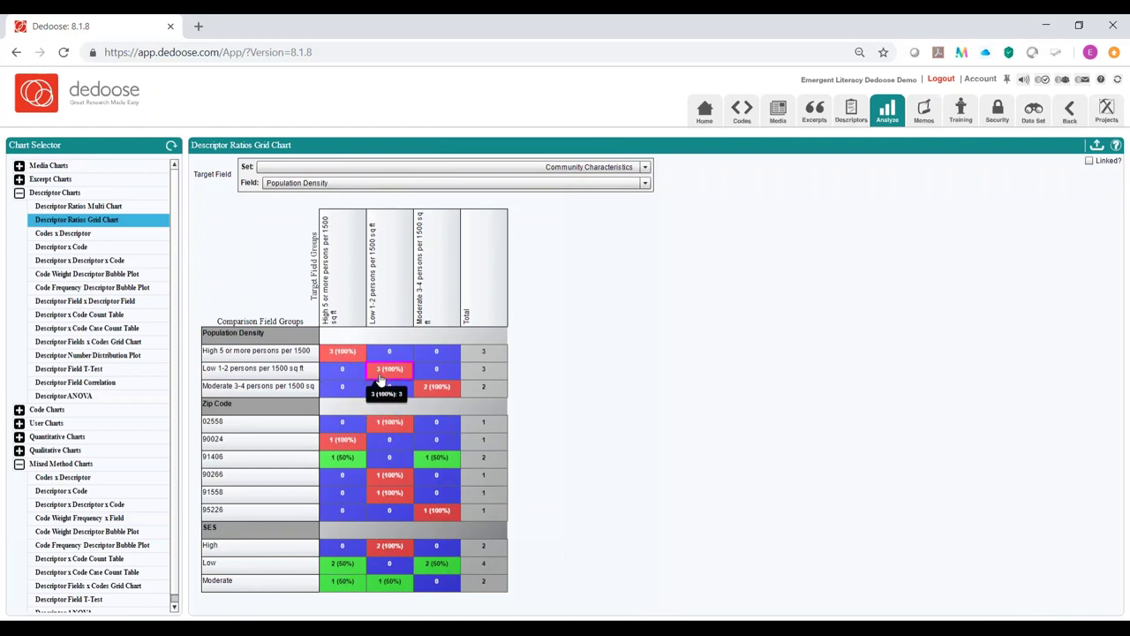
left_click(490, 171)
left_click(490, 193)
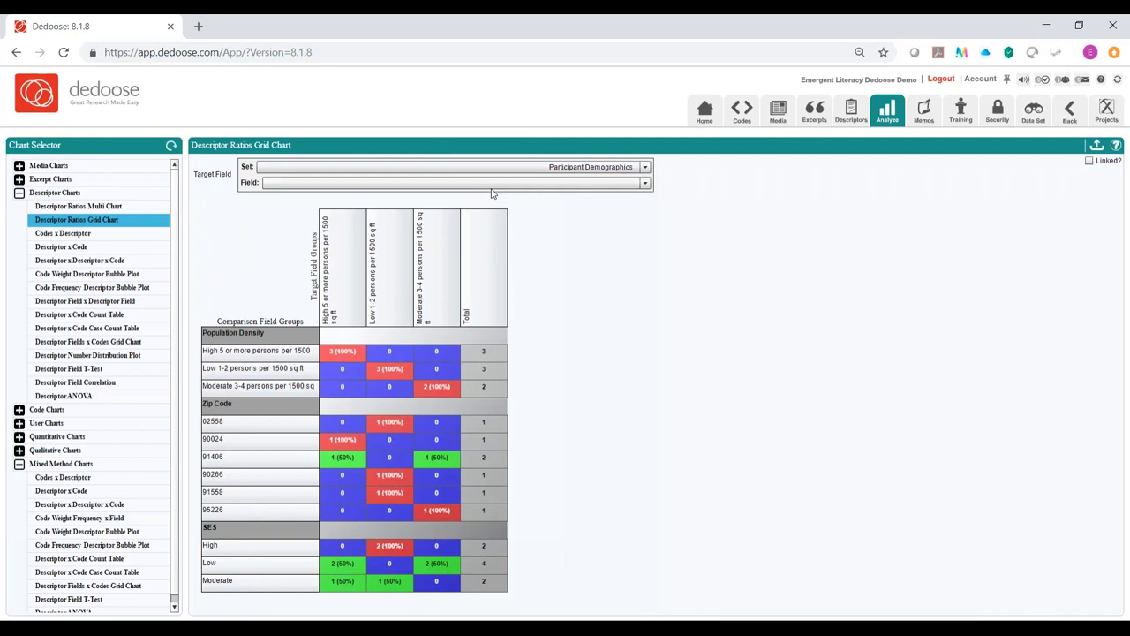
left_click(495, 183)
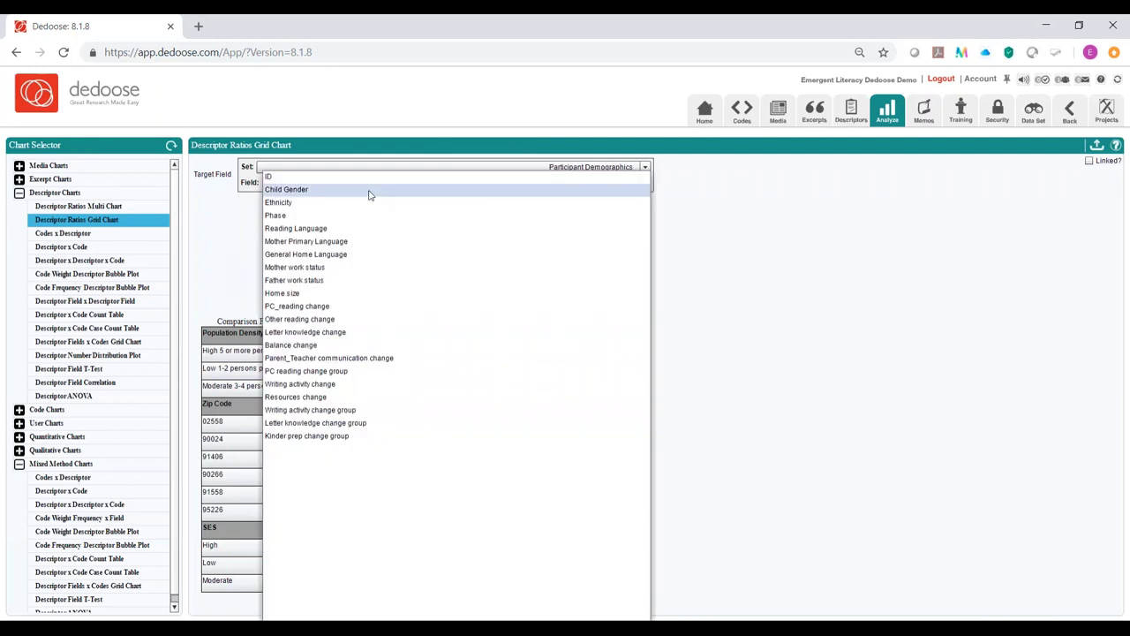
left_click(369, 191)
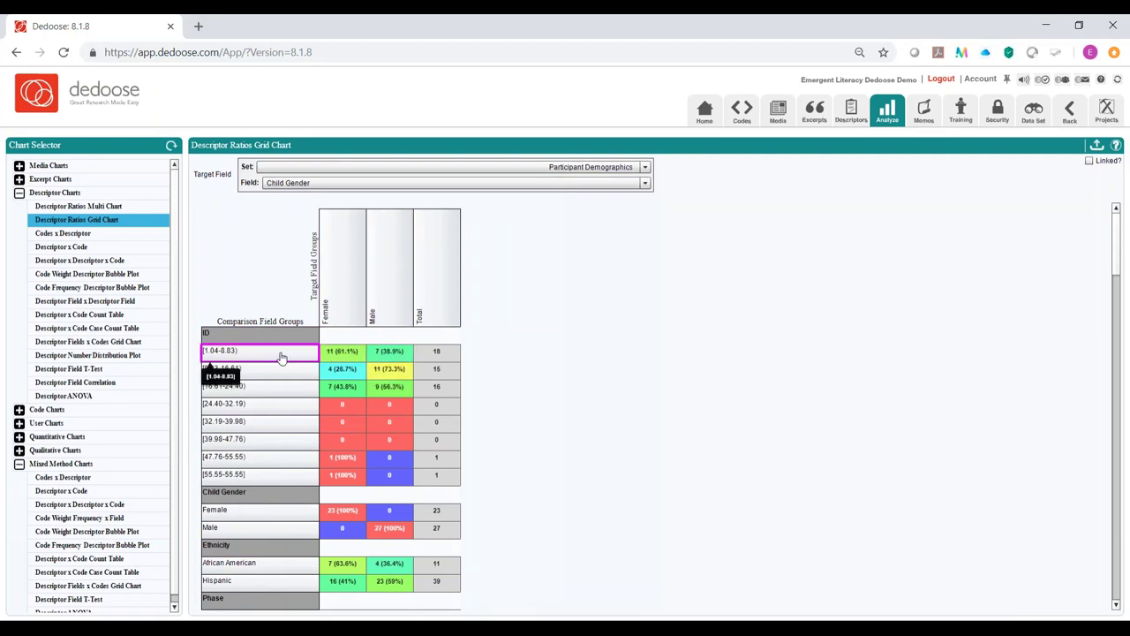
Review the excerpts behind the total and male cells of the Spanish row under Reading Language
scroll(477, 374, "down", 1)
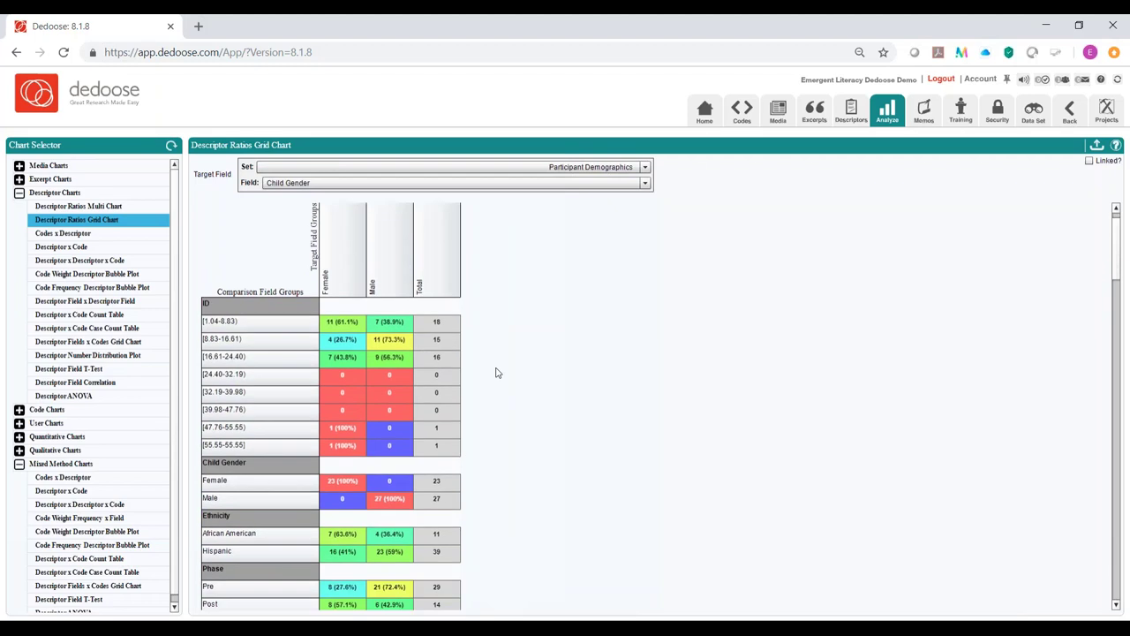
scroll(496, 373, "down", 5)
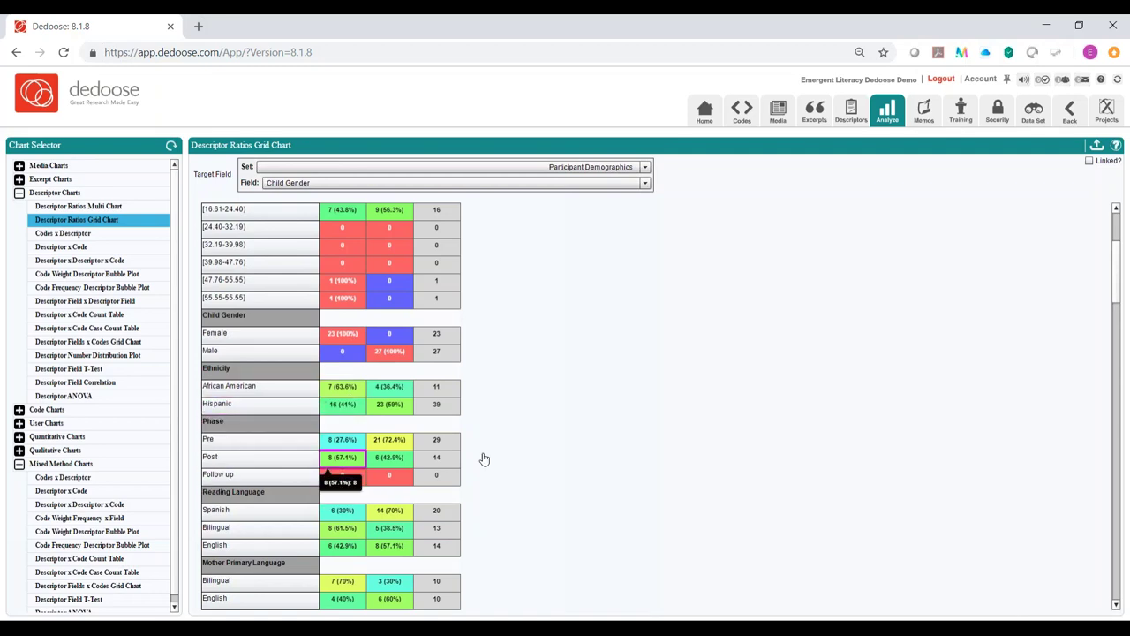
scroll(525, 457, "down", 1)
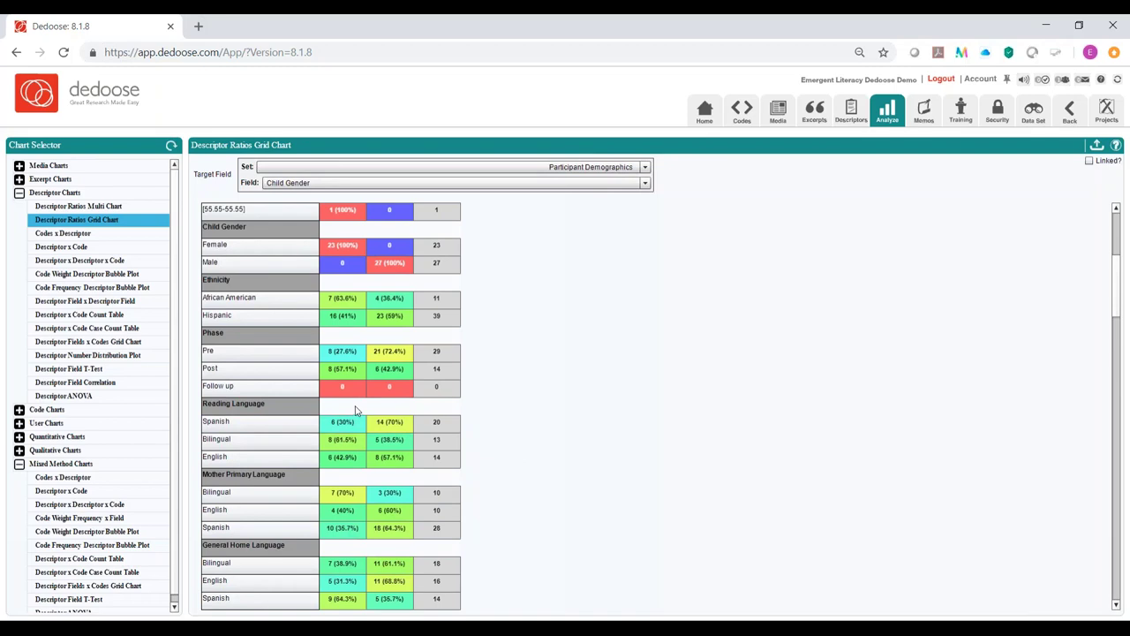
left_click(435, 426)
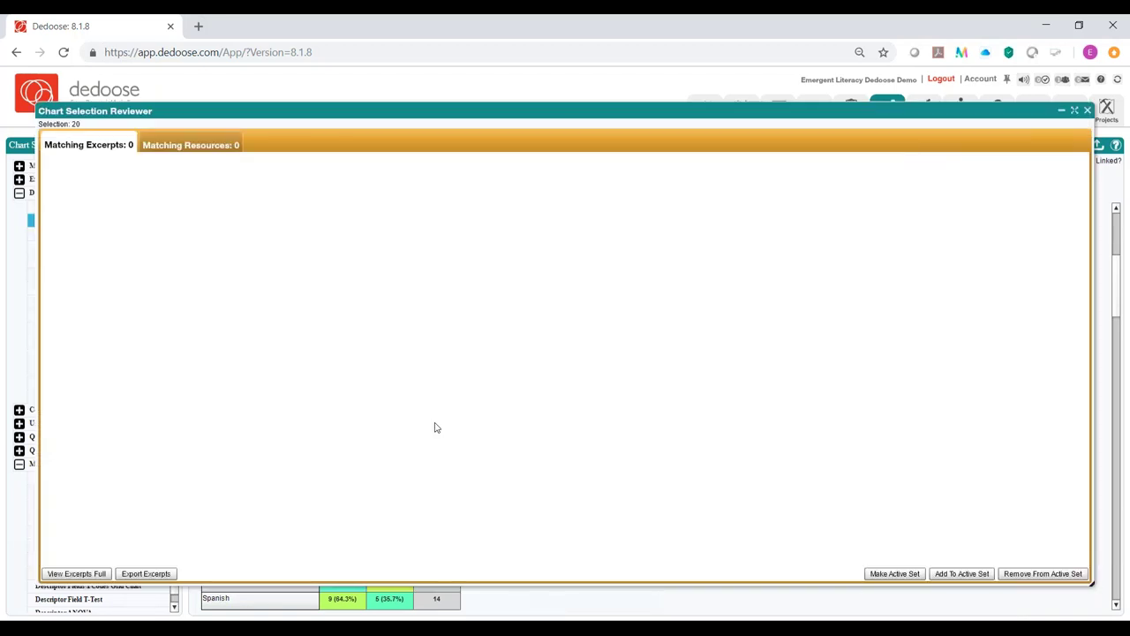
left_click(1087, 112)
left_click(389, 422)
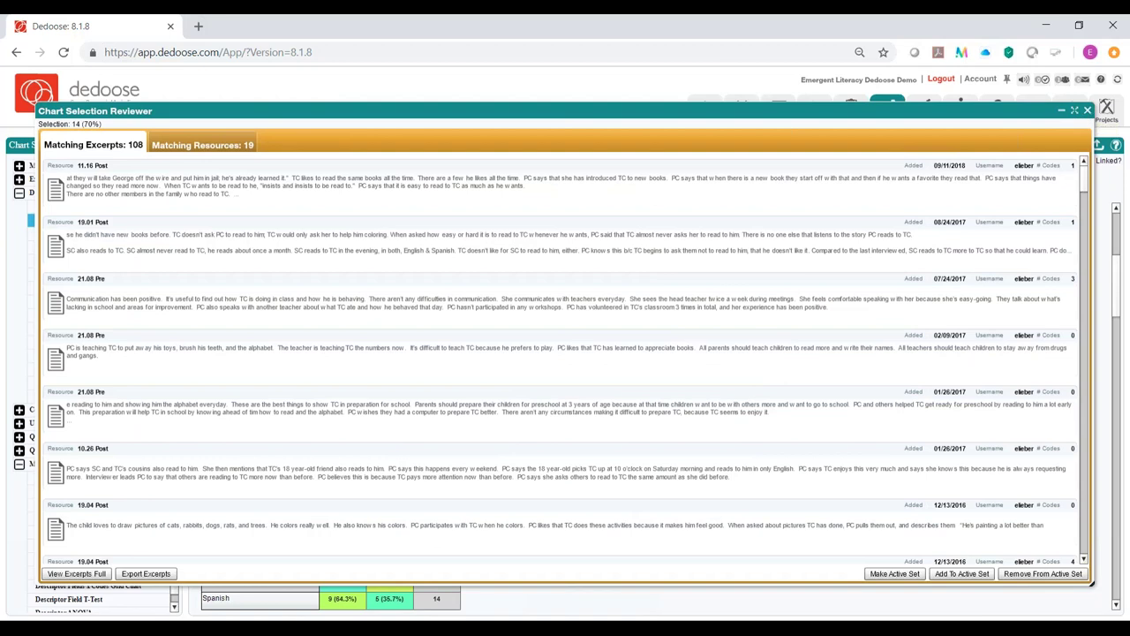
left_click(1087, 111)
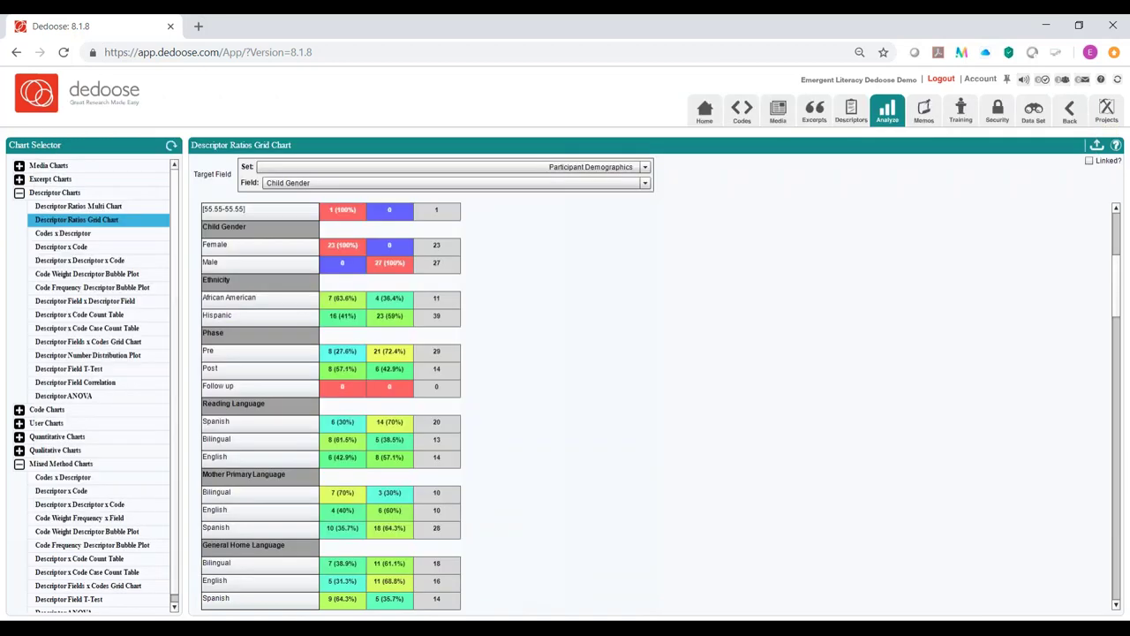
Show the Codes x Descriptor chart from the descriptor charts group for the Participant Demographics set and Child Gender field
left_click(98, 235)
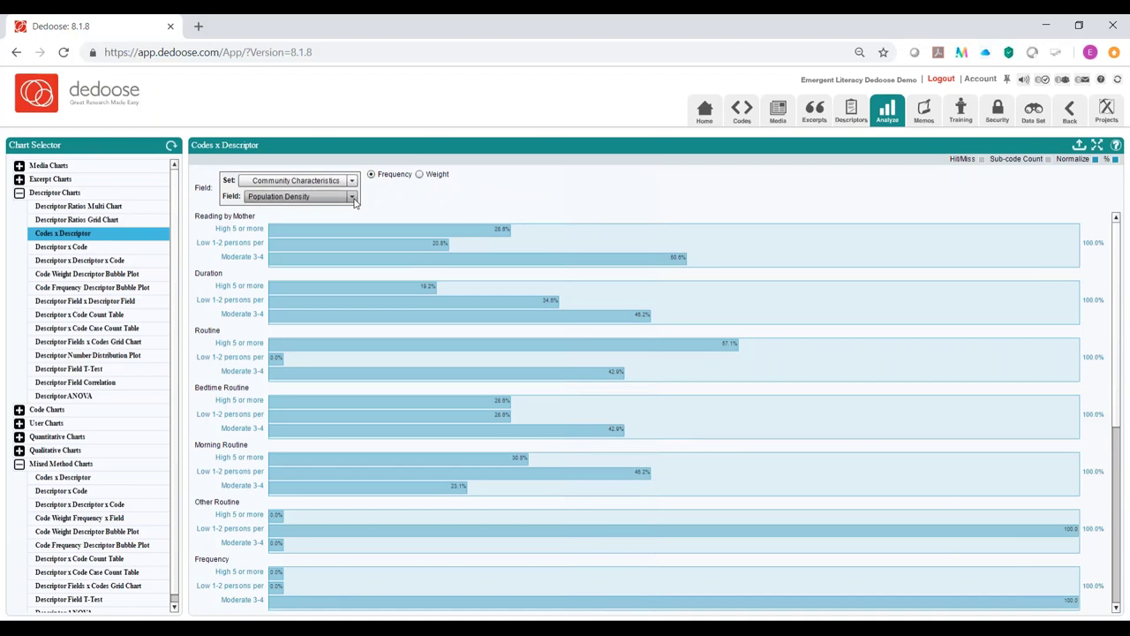
left_click(353, 182)
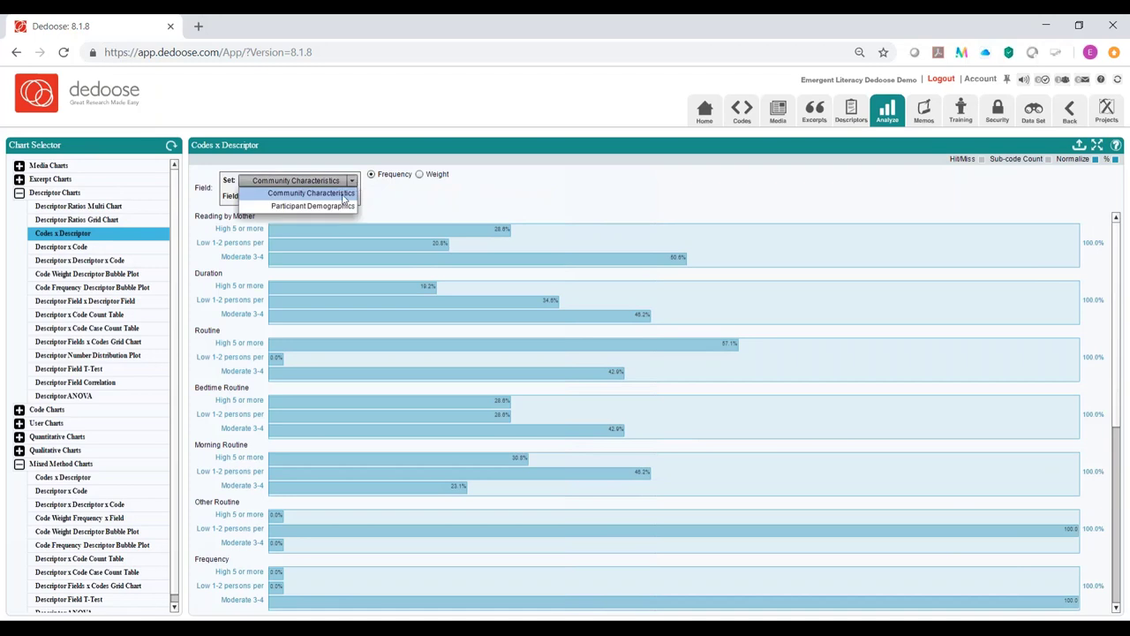
left_click(337, 207)
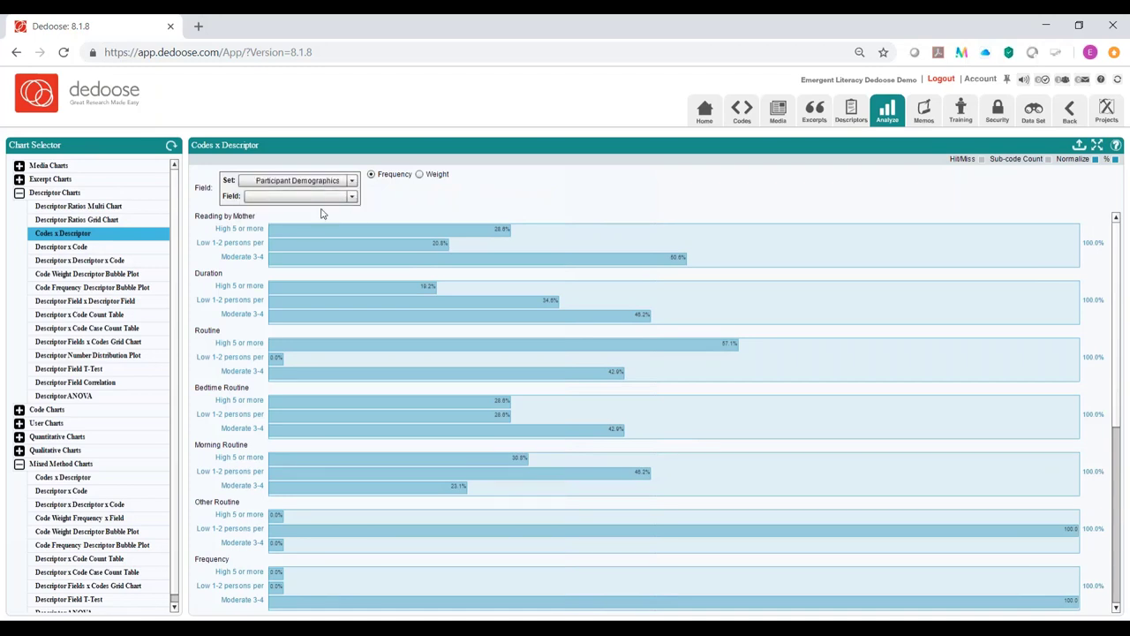
left_click(352, 200)
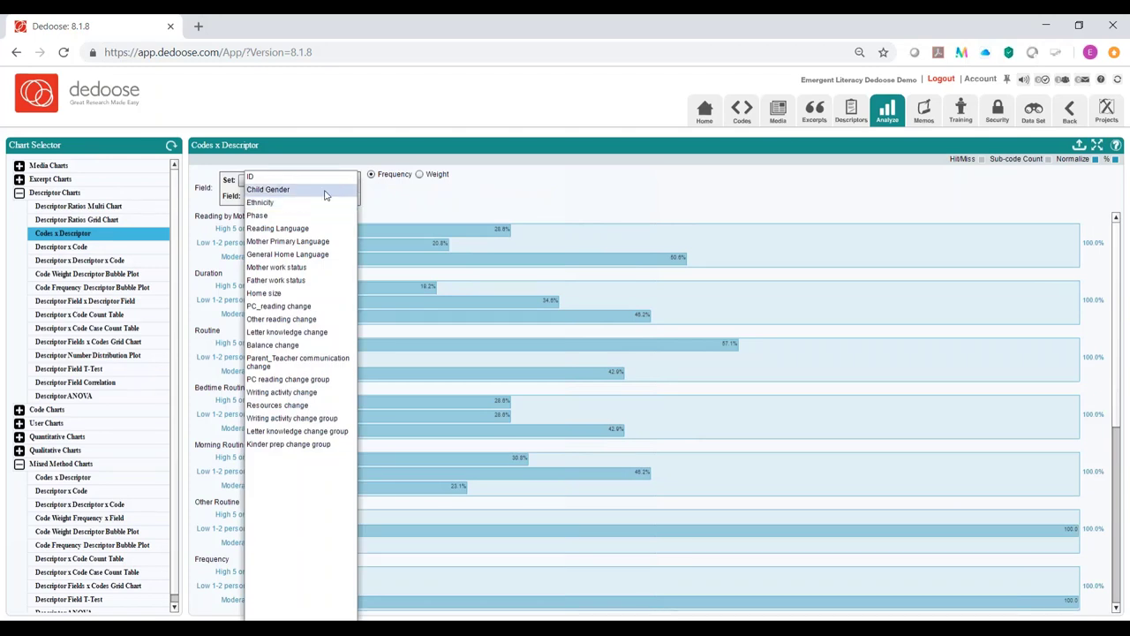
left_click(325, 188)
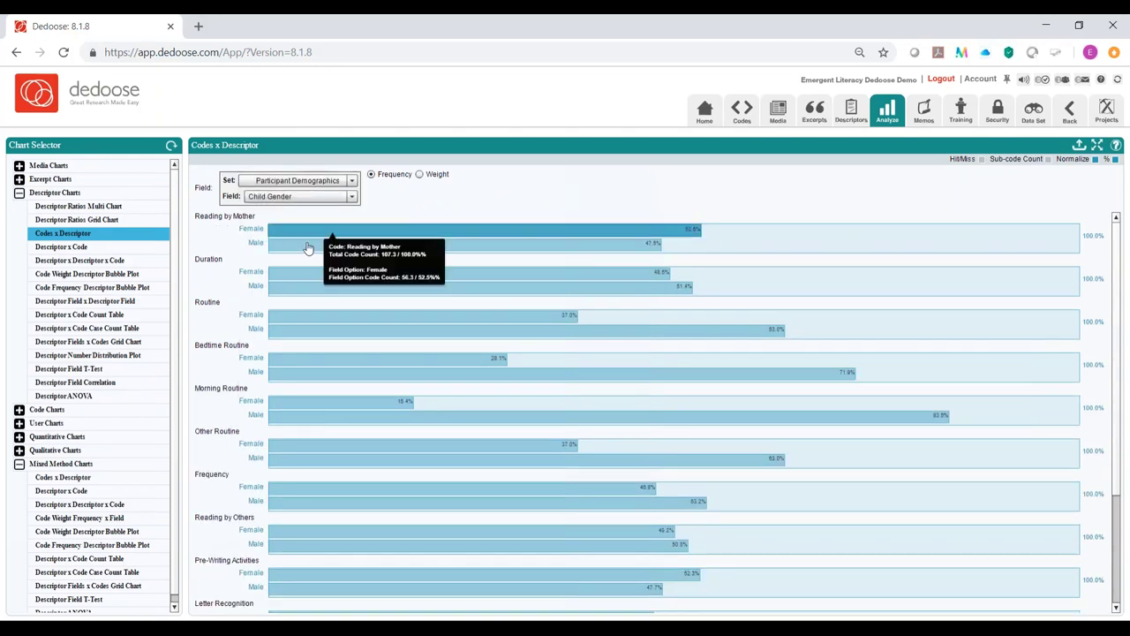
Inspect the Reading by Mother bars and switch the Codes x Descriptor chart from frequency to weight
mouse_move(323, 247)
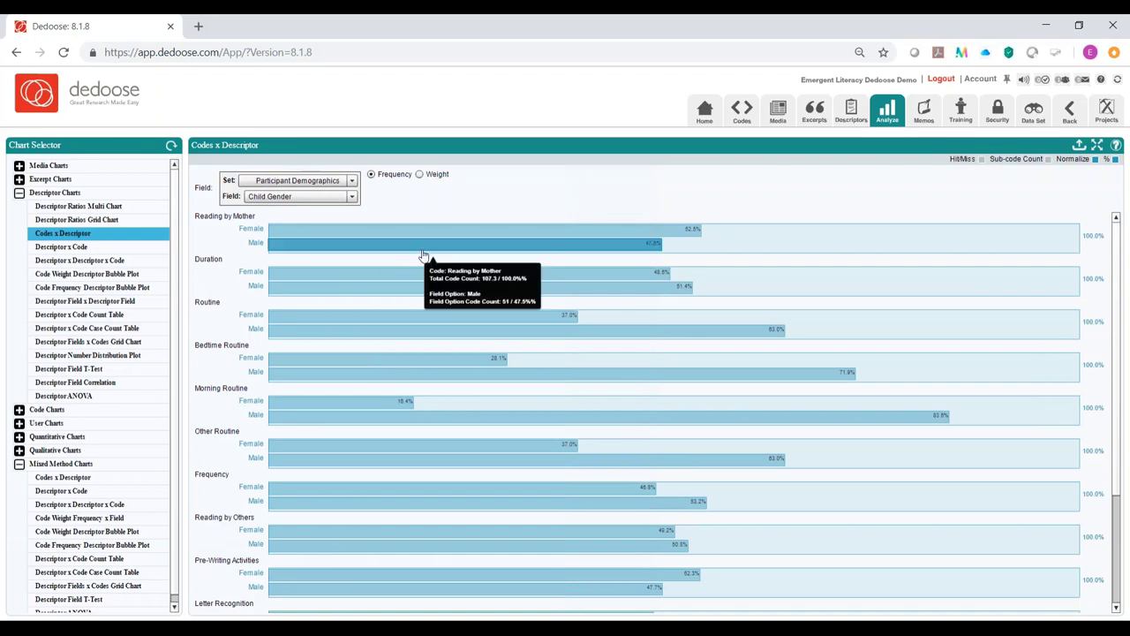
mouse_move(432, 239)
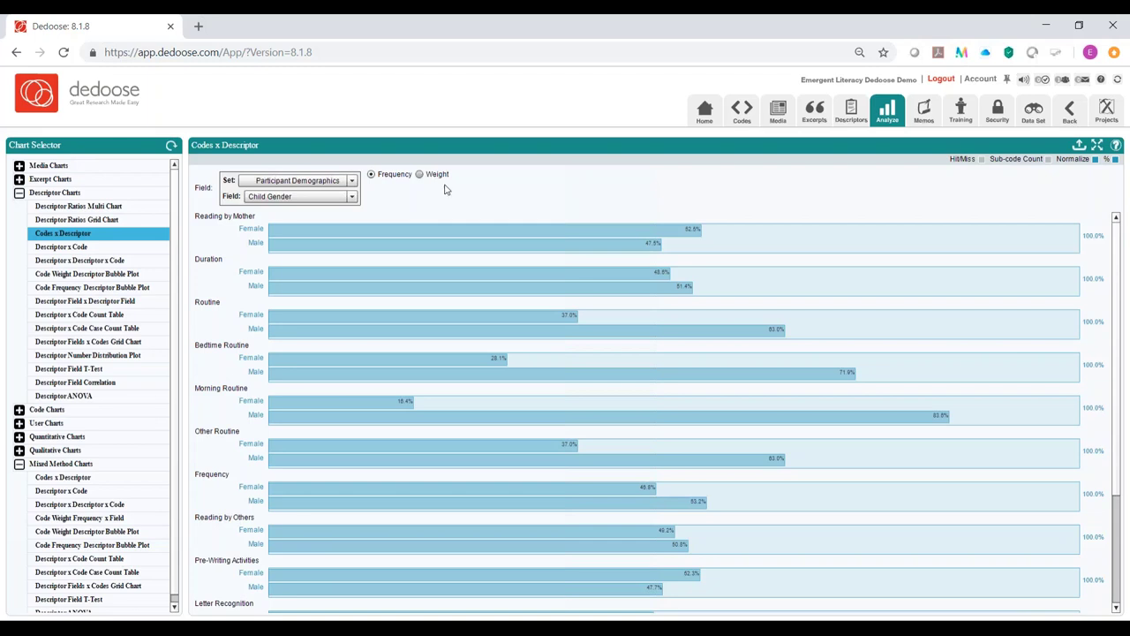
left_click(422, 175)
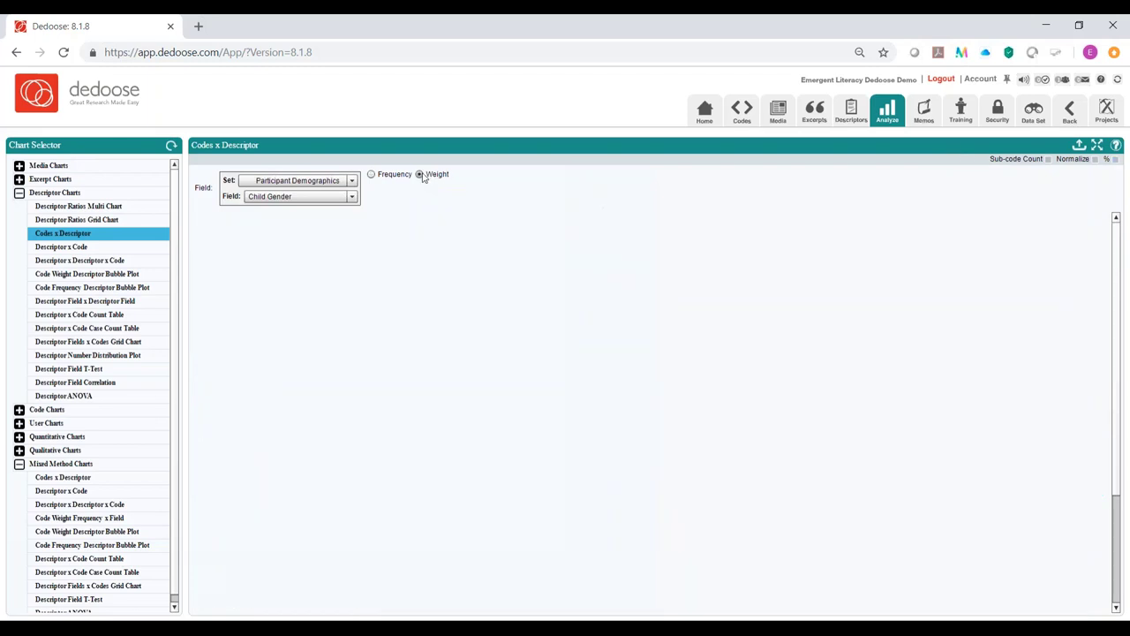